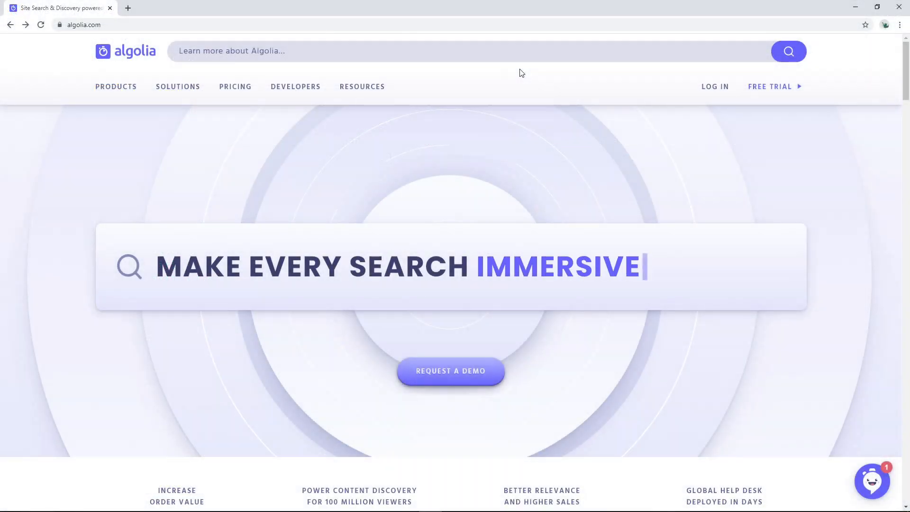
Step: Start a free trial and sign up with a Google account, entering the account e-mail and password
{"action": "left_click", "coordinate": [765, 95]}
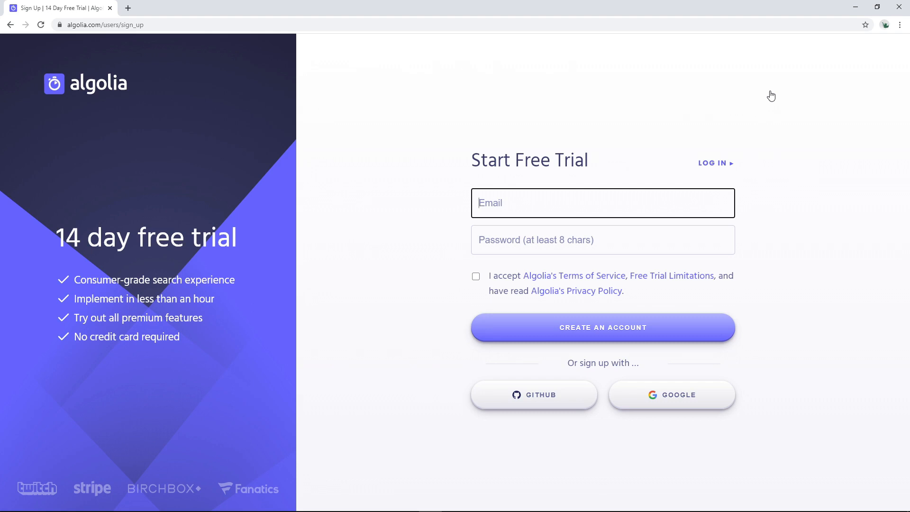
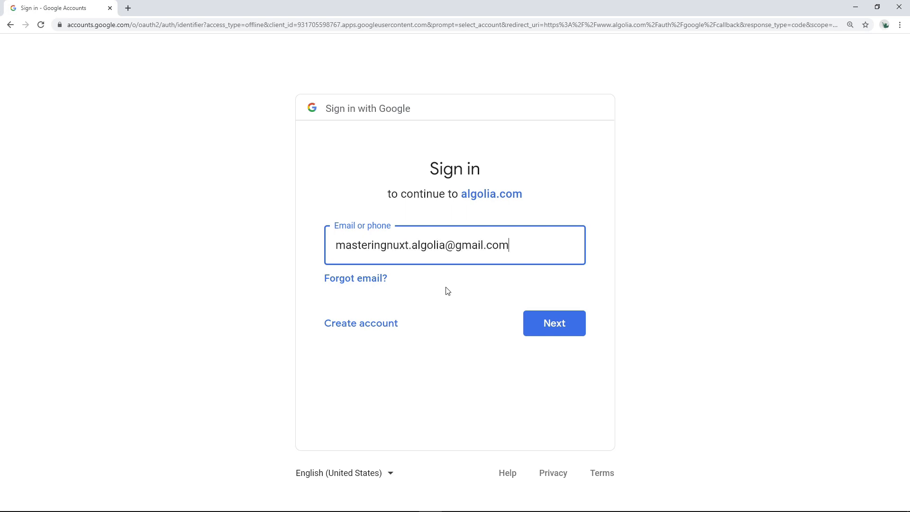
{"action": "key", "text": "Return"}
{"action": "type", "text": "•••••••"}
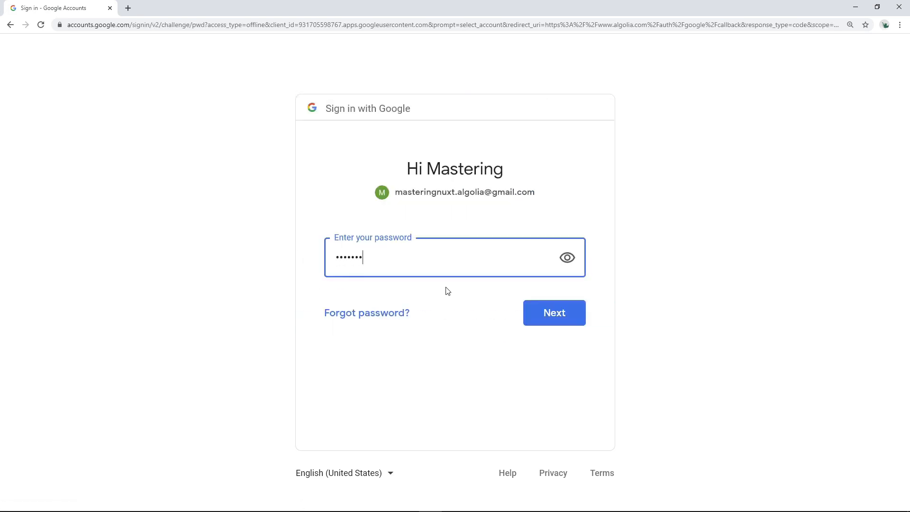
{"action": "key", "text": "Return"}
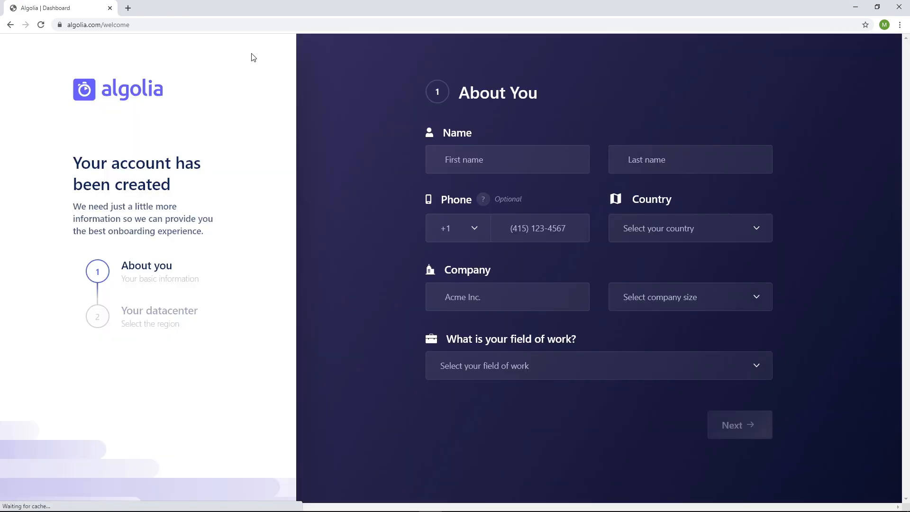
Step: Fill in the account holder's first and last name in the About You form
{"action": "left_click", "coordinate": [492, 165]}
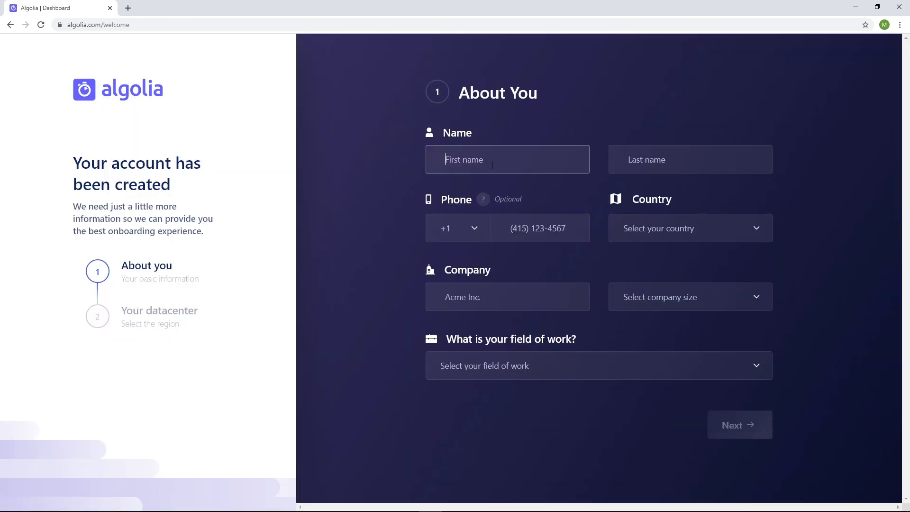
{"action": "type", "text": "Mastering"}
{"action": "key", "text": "Tab"}
{"action": "type", "text": "Nuxt"}
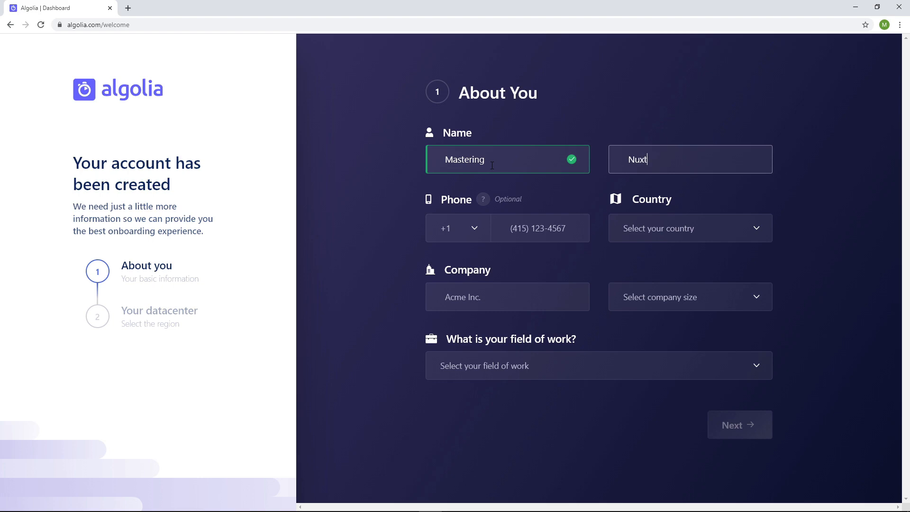
{"action": "key", "text": "Tab"}
Step: Set the country to United States
{"action": "left_click", "coordinate": [687, 228]}
{"action": "scroll", "coordinate": [638, 368], "scroll_direction": "down", "scroll_amount": 20}
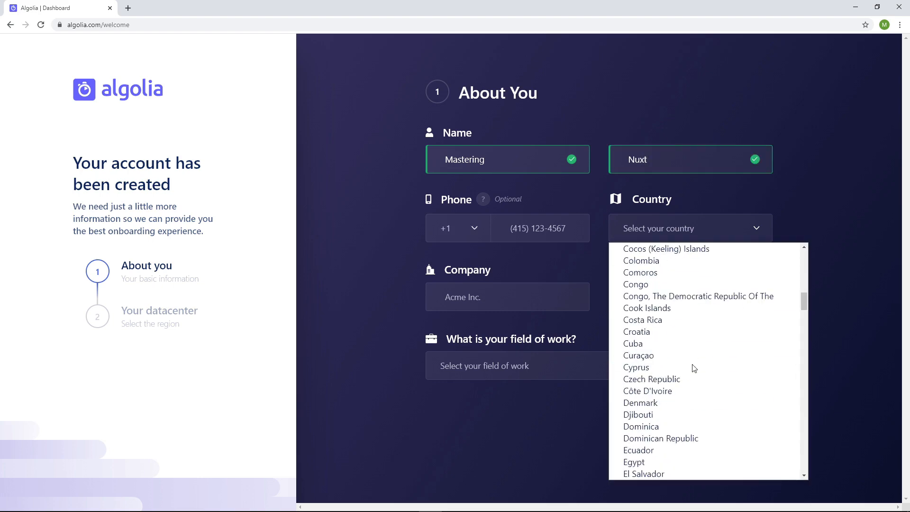
{"action": "scroll", "coordinate": [694, 368], "scroll_direction": "down", "scroll_amount": 5}
{"action": "type", "text": "un"}
{"action": "scroll", "coordinate": [693, 368], "scroll_direction": "down", "scroll_amount": 2}
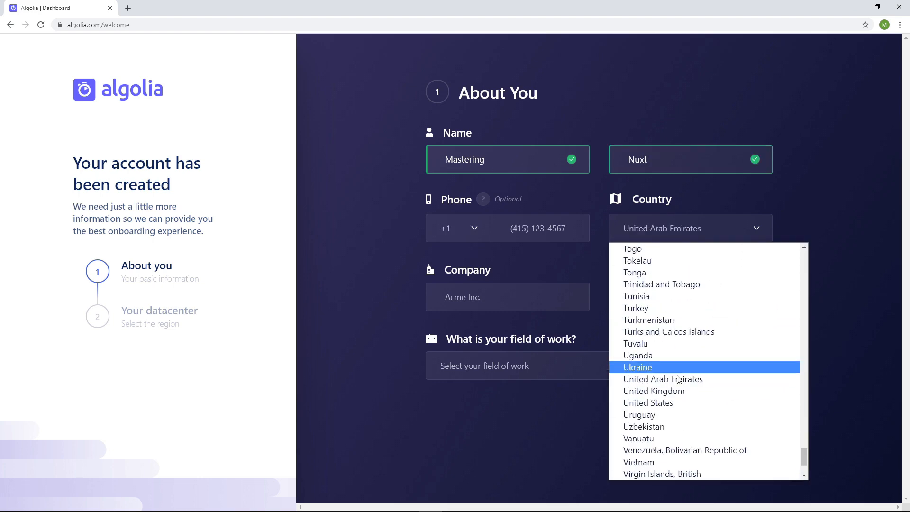
{"action": "left_click", "coordinate": [665, 406]}
Step: Enter None as the company name and set the company size to Self-Employed
{"action": "left_click", "coordinate": [567, 299]}
{"action": "type", "text": "None"}
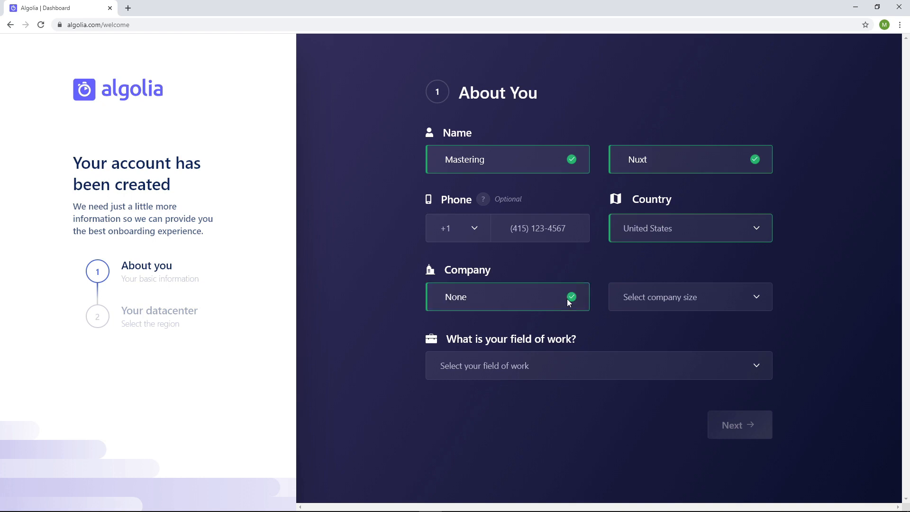
{"action": "left_click", "coordinate": [692, 302]}
{"action": "left_click", "coordinate": [679, 330]}
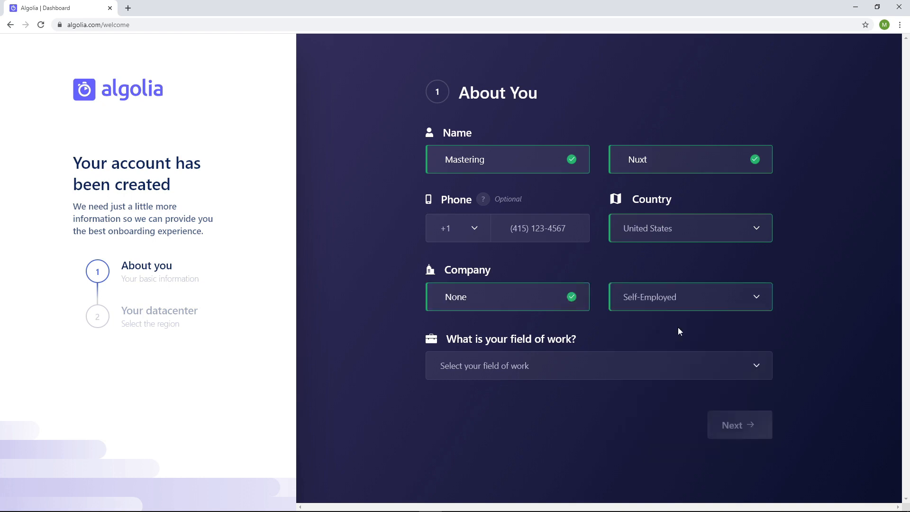
Step: Choose Engineer as the field of work and continue to the datacenter selection
{"action": "left_click", "coordinate": [571, 368]}
{"action": "left_click", "coordinate": [540, 409]}
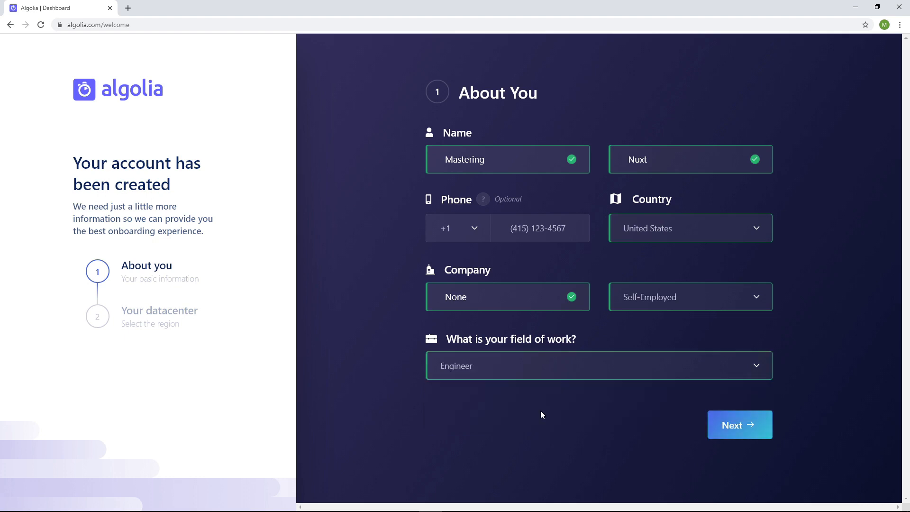
{"action": "left_click", "coordinate": [742, 423]}
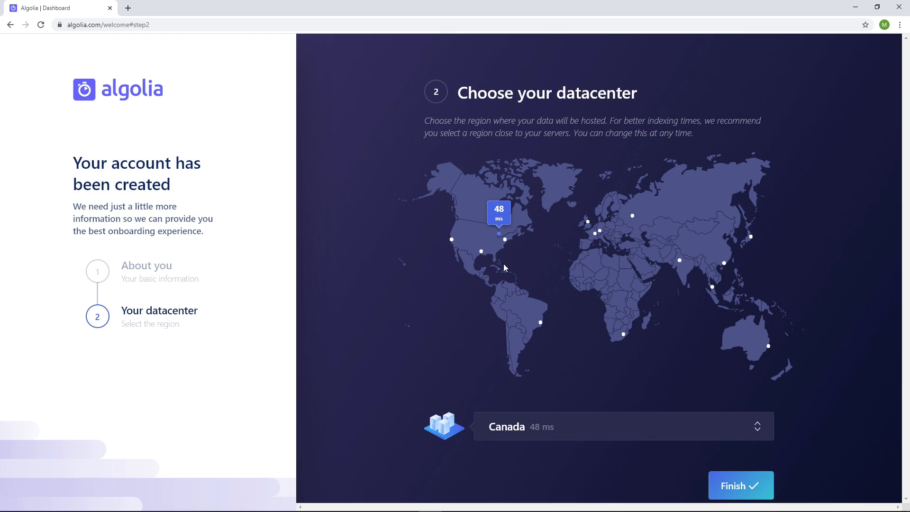
Step: Select the US East datacenter, finish the account setup and agree to the terms and conditions
{"action": "left_click", "coordinate": [505, 241]}
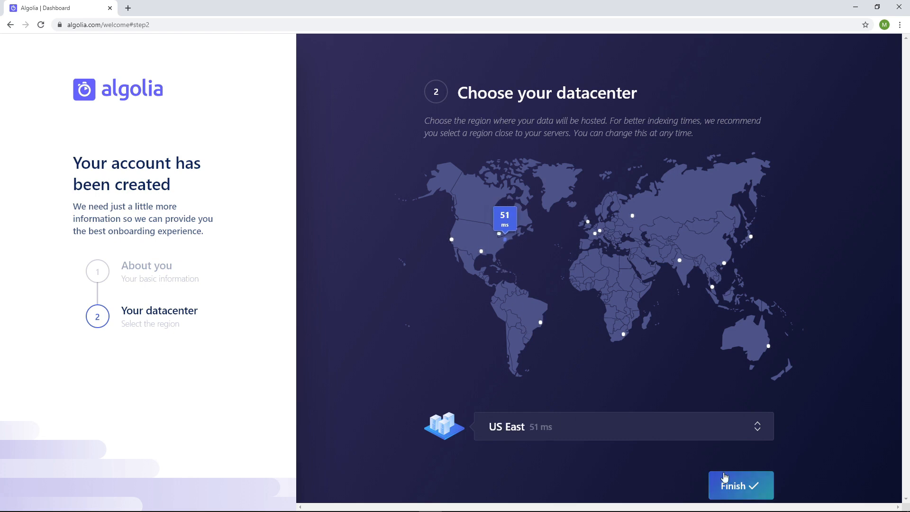
{"action": "left_click", "coordinate": [738, 486]}
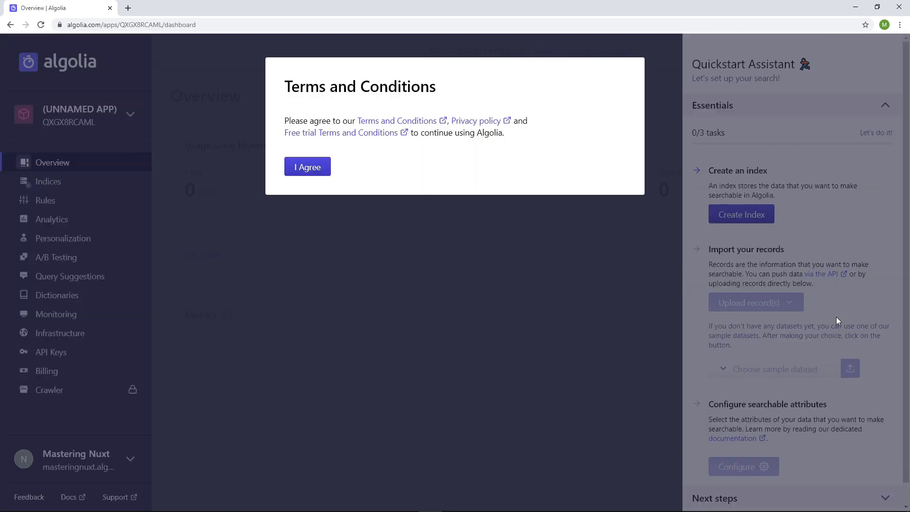
{"action": "left_click", "coordinate": [306, 170]}
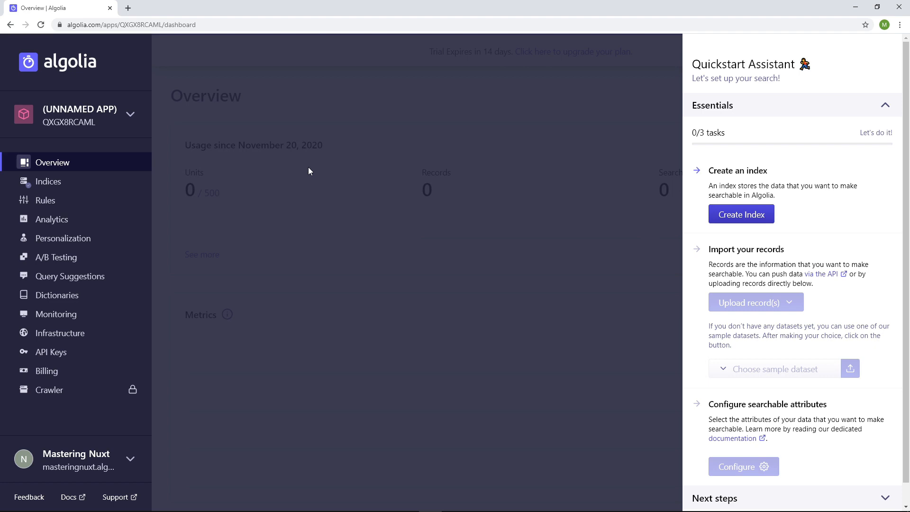
Step: Create a new index named homes
{"action": "left_click", "coordinate": [734, 213]}
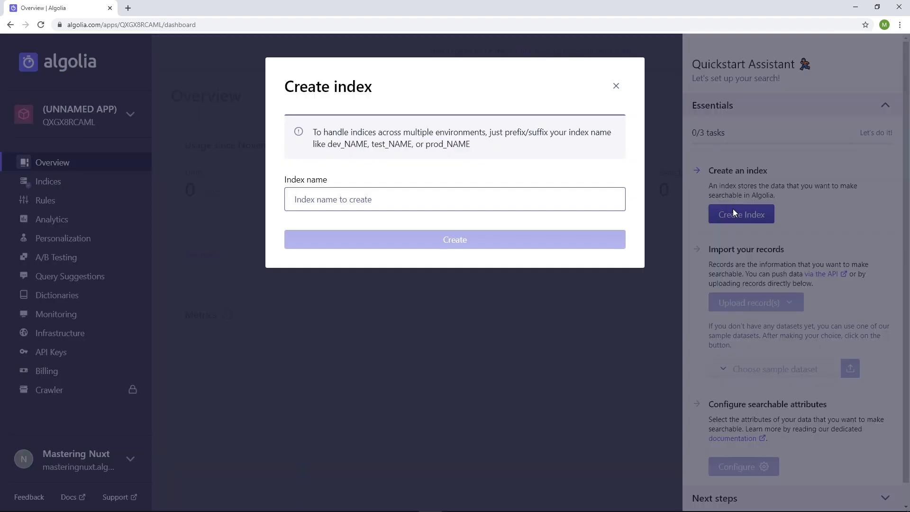
{"action": "type", "text": "homes"}
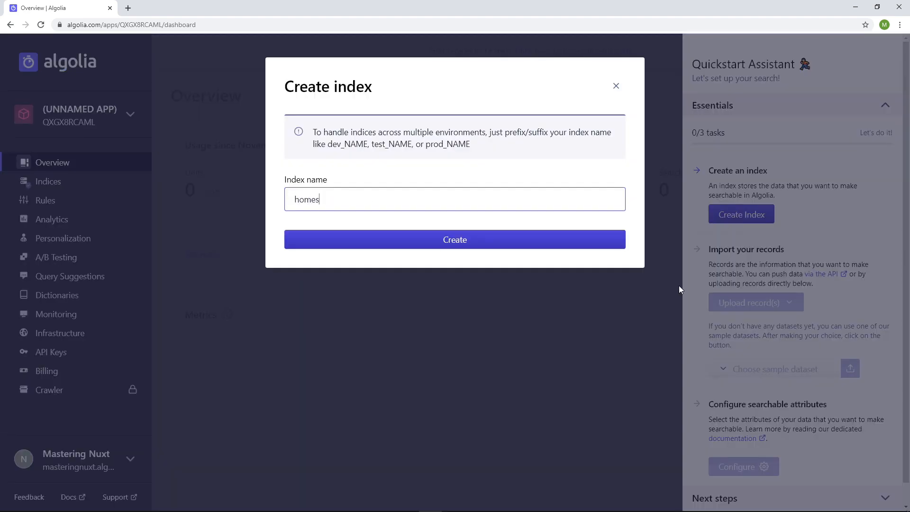
{"action": "left_click", "coordinate": [547, 246]}
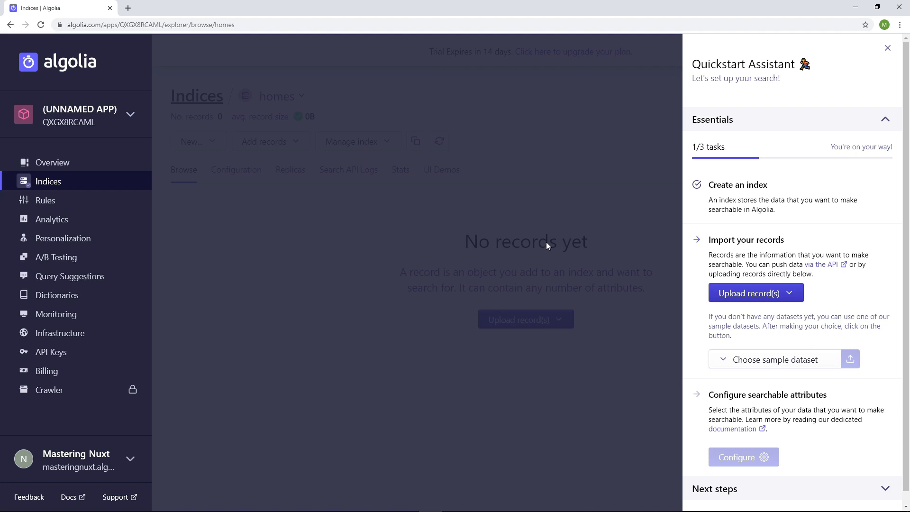
Step: Upload the records from homes.json in the NuxtBnB data folder to the homes index and dismiss the Quickstart Assistant
{"action": "left_click", "coordinate": [742, 296]}
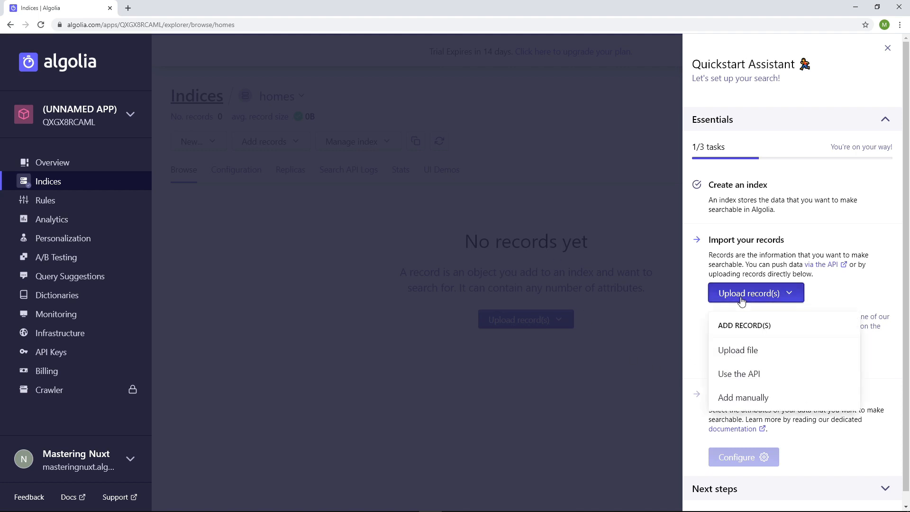
{"action": "left_click", "coordinate": [740, 350]}
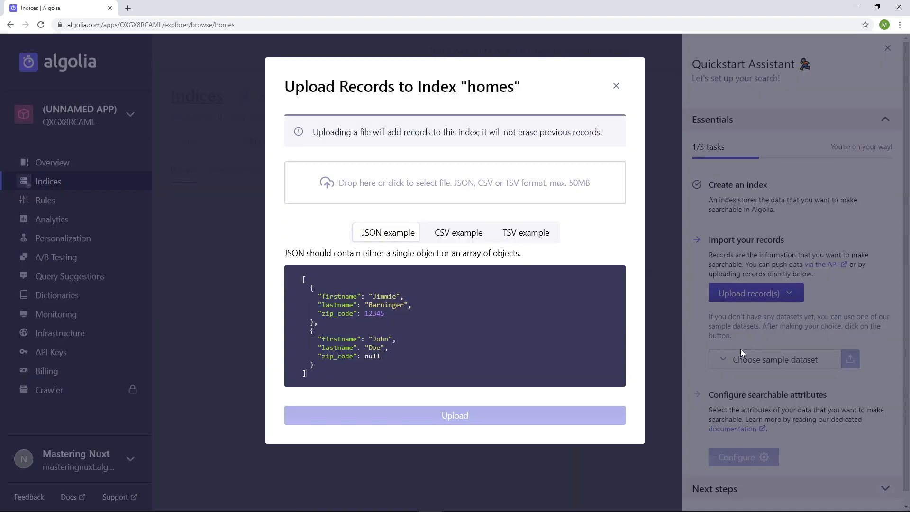
{"action": "left_click", "coordinate": [434, 190]}
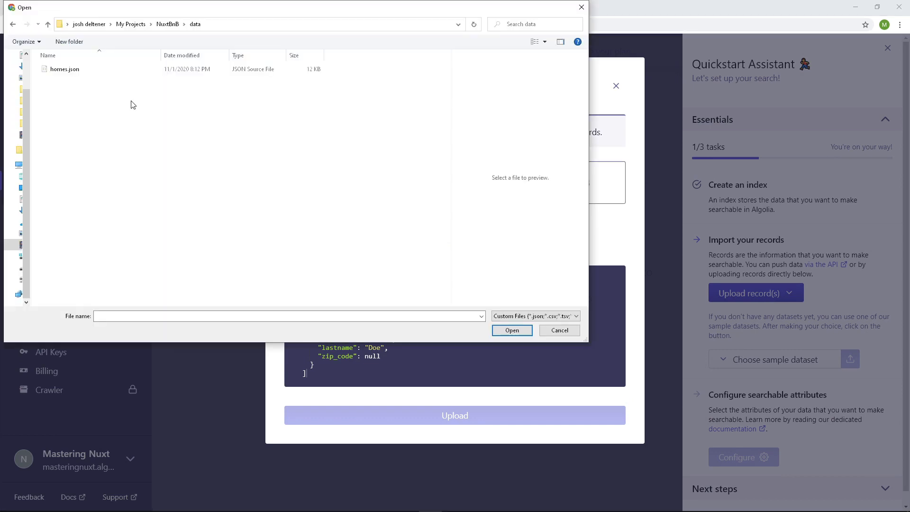
{"action": "left_click", "coordinate": [71, 70]}
{"action": "left_click", "coordinate": [498, 330]}
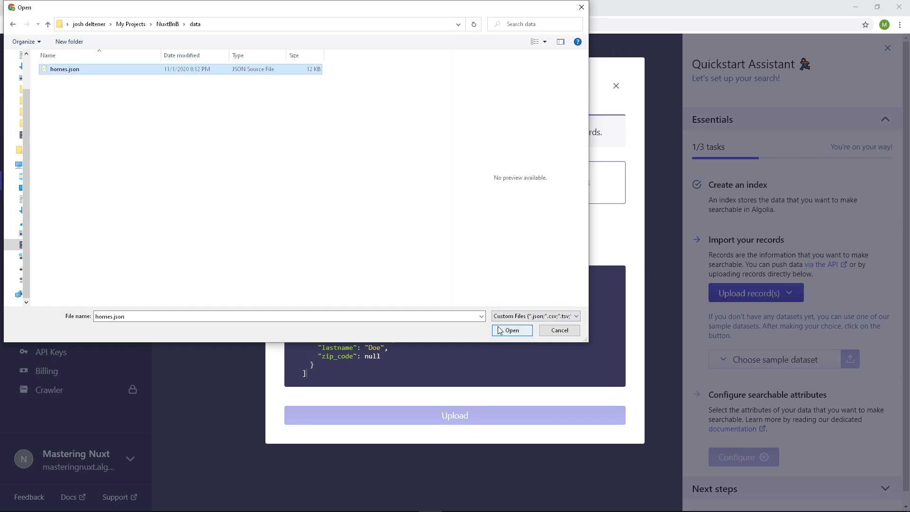
{"action": "left_click", "coordinate": [491, 416]}
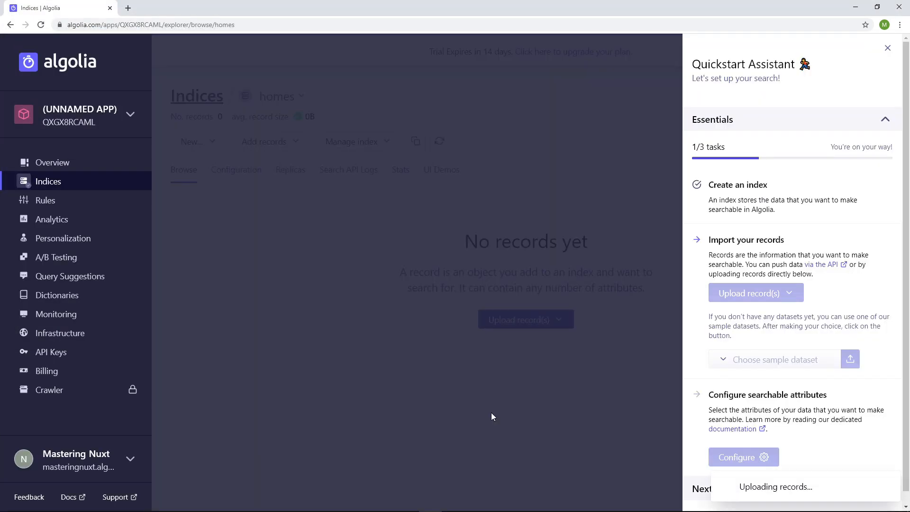
{"action": "left_click", "coordinate": [381, 338]}
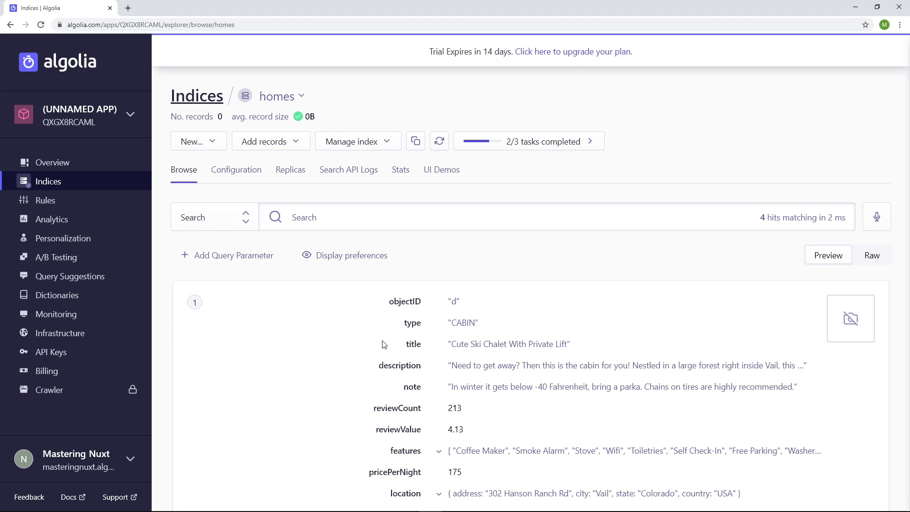
Step: Open the plan upgrade page, choose the Free plan and proceed to the order review
{"action": "left_click", "coordinate": [559, 53]}
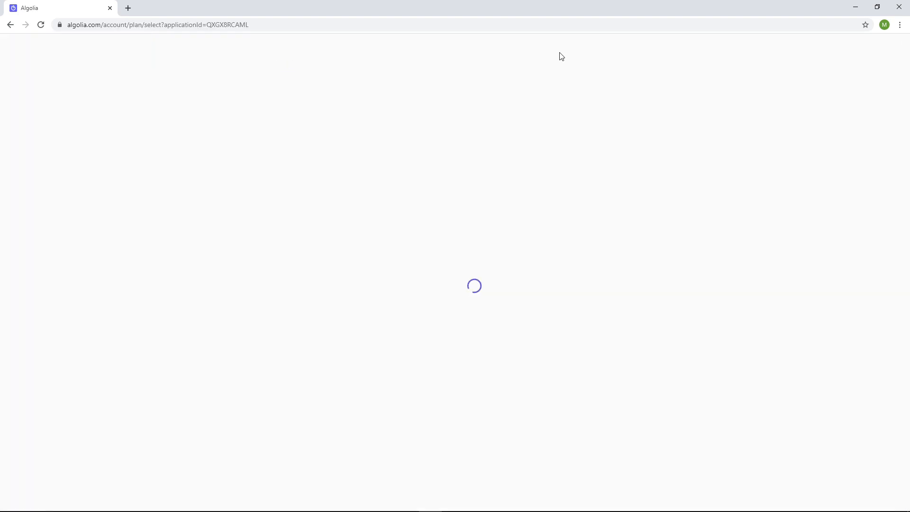
{"action": "left_click", "coordinate": [227, 216]}
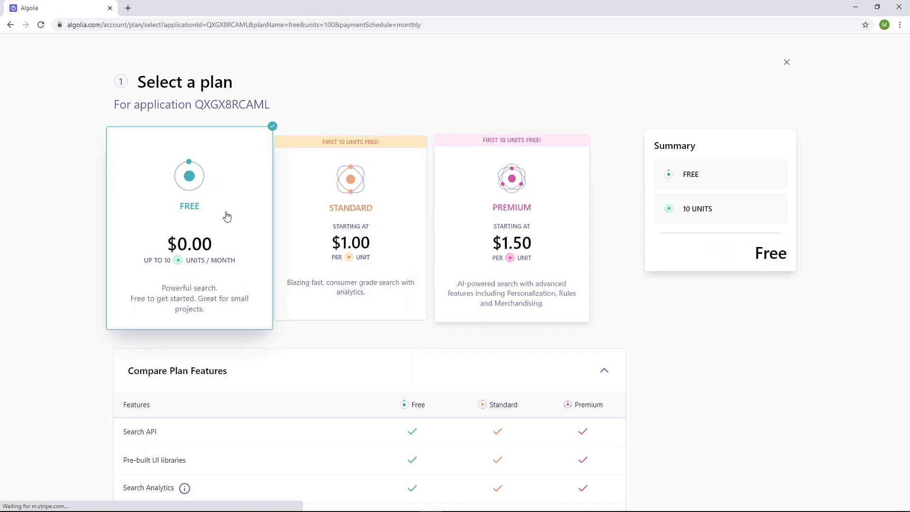
{"action": "scroll", "coordinate": [297, 262], "scroll_direction": "down", "scroll_amount": 14}
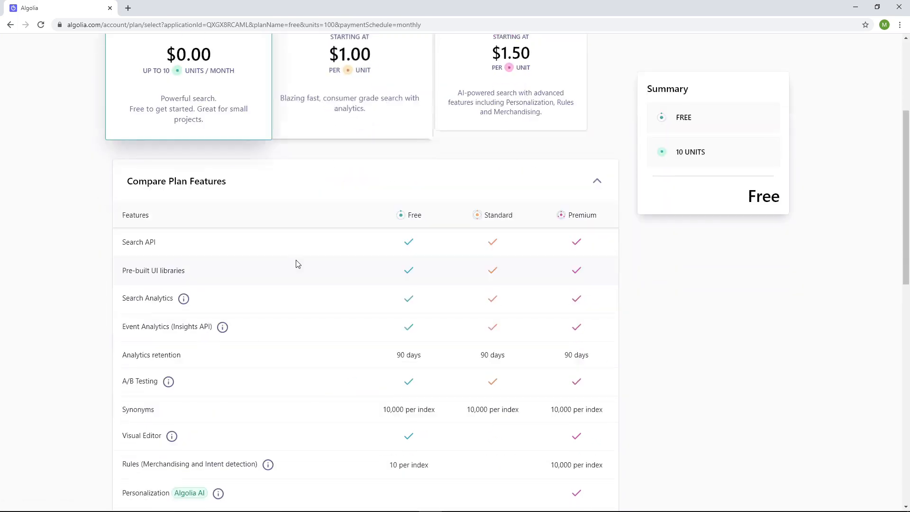
{"action": "scroll", "coordinate": [296, 264], "scroll_direction": "down", "scroll_amount": 2}
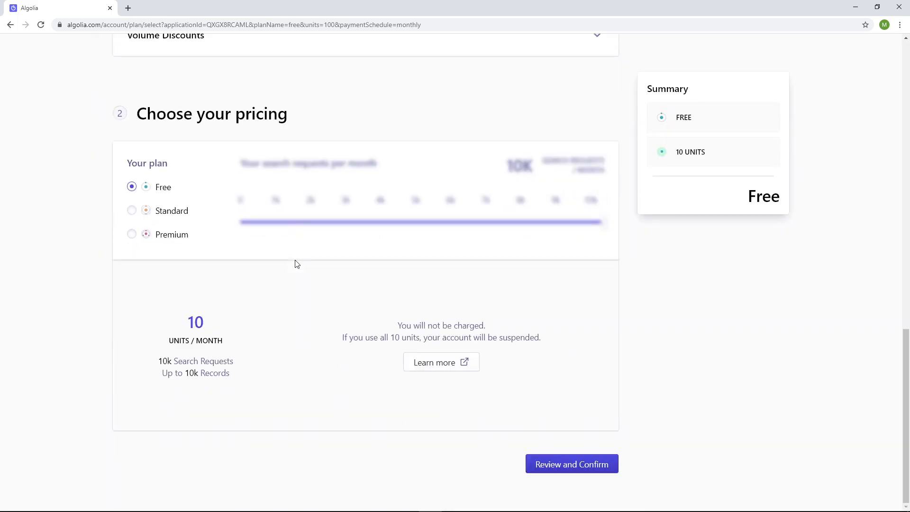
{"action": "left_click", "coordinate": [544, 463]}
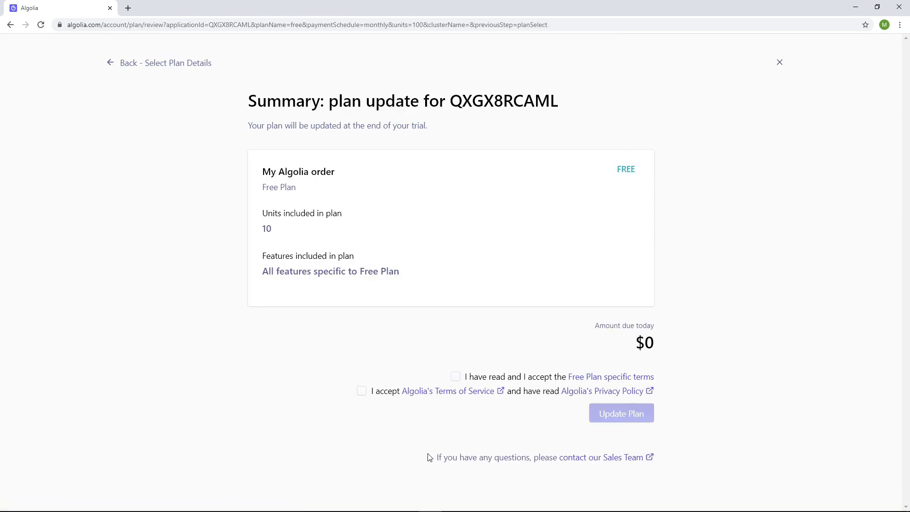
Step: Accept the Free Plan terms and Terms of Service, update the plan and return to the application overview
{"action": "left_click", "coordinate": [456, 377]}
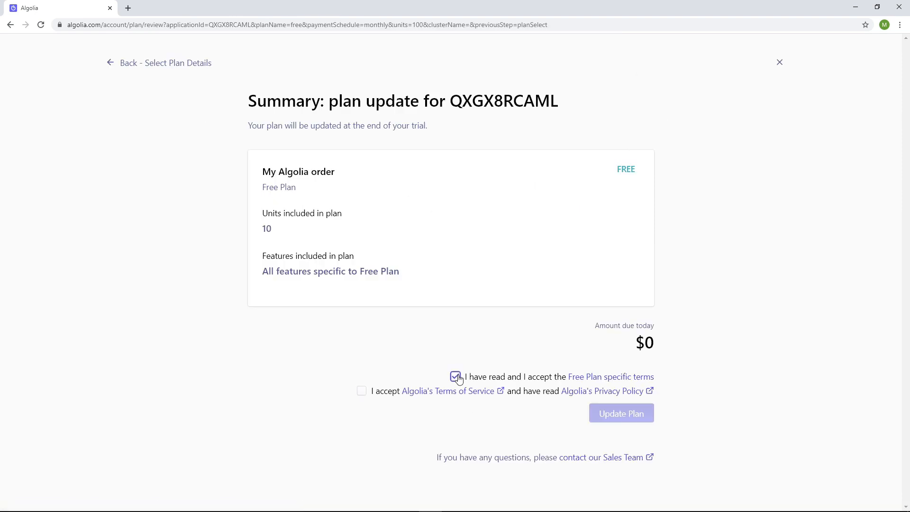
{"action": "left_click", "coordinate": [361, 391]}
{"action": "left_click", "coordinate": [615, 417]}
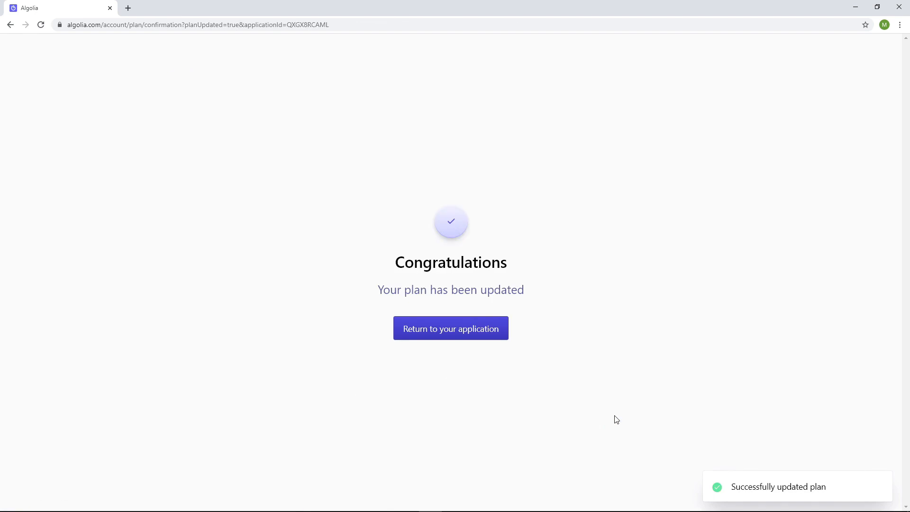
{"action": "left_click", "coordinate": [482, 329]}
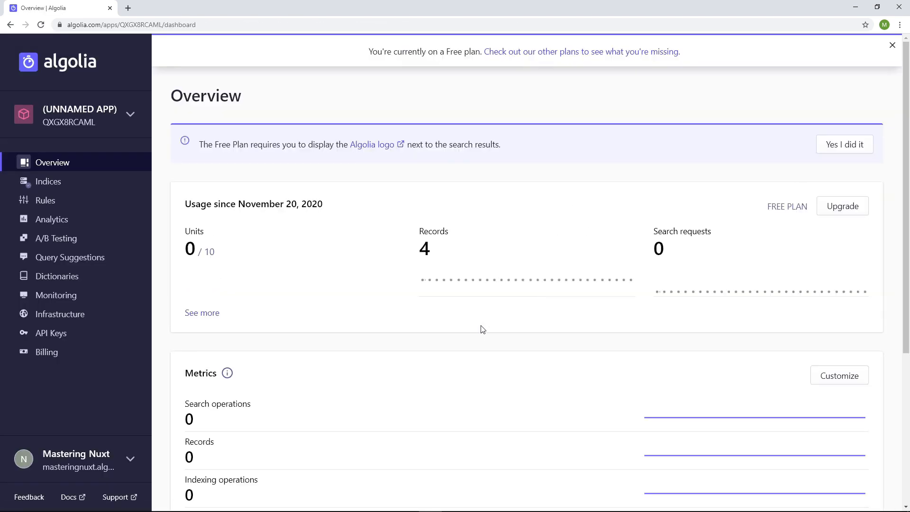